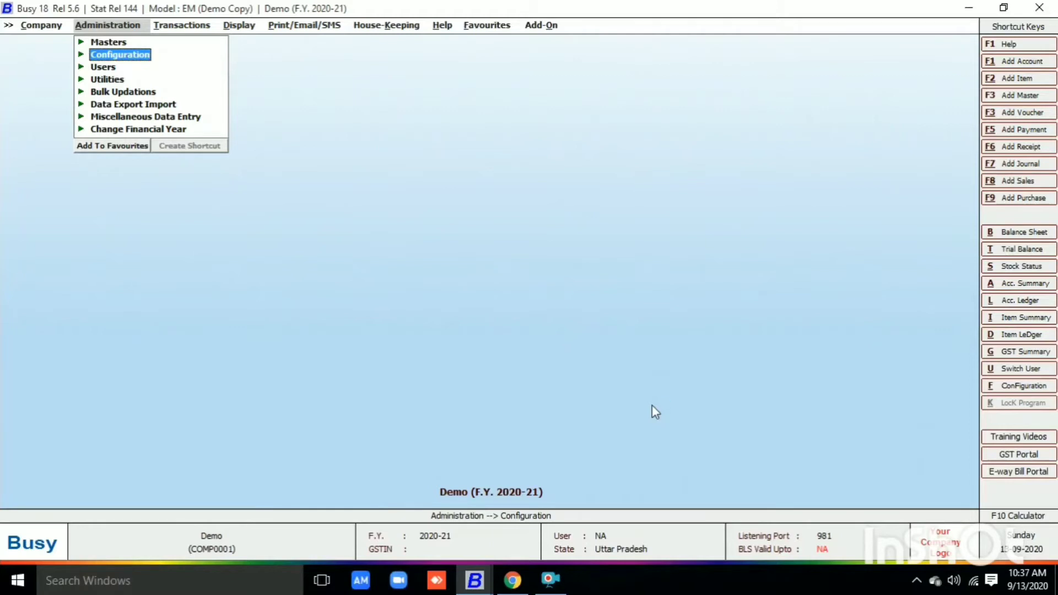
Step: Open the existing Cash sales voucher dated 01-04-2020 for the Mouse item in modify mode
key("Right")
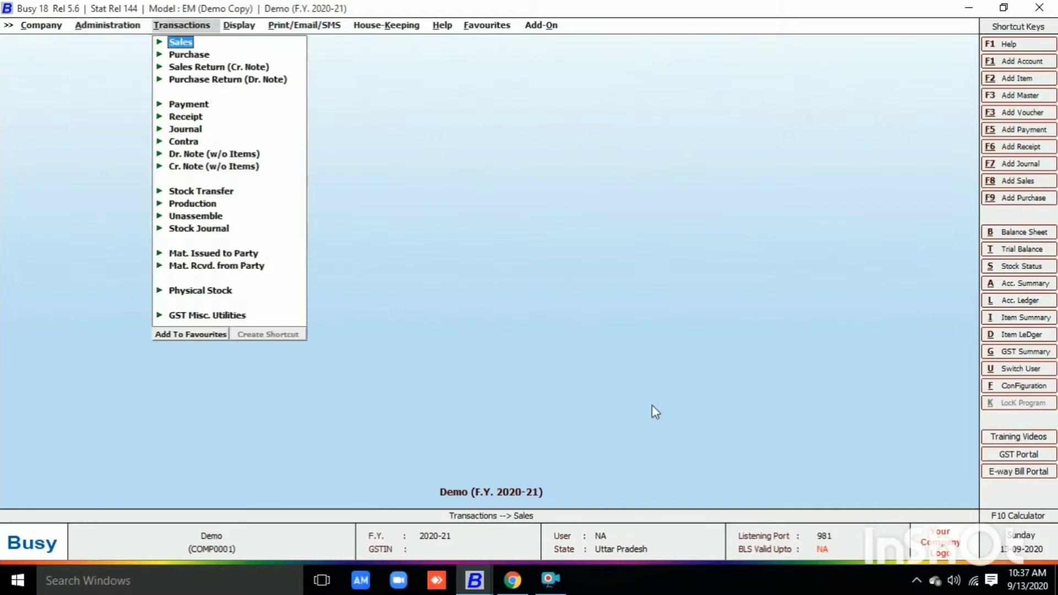
key("Return")
key("Down")
key("Return")
key("Return")
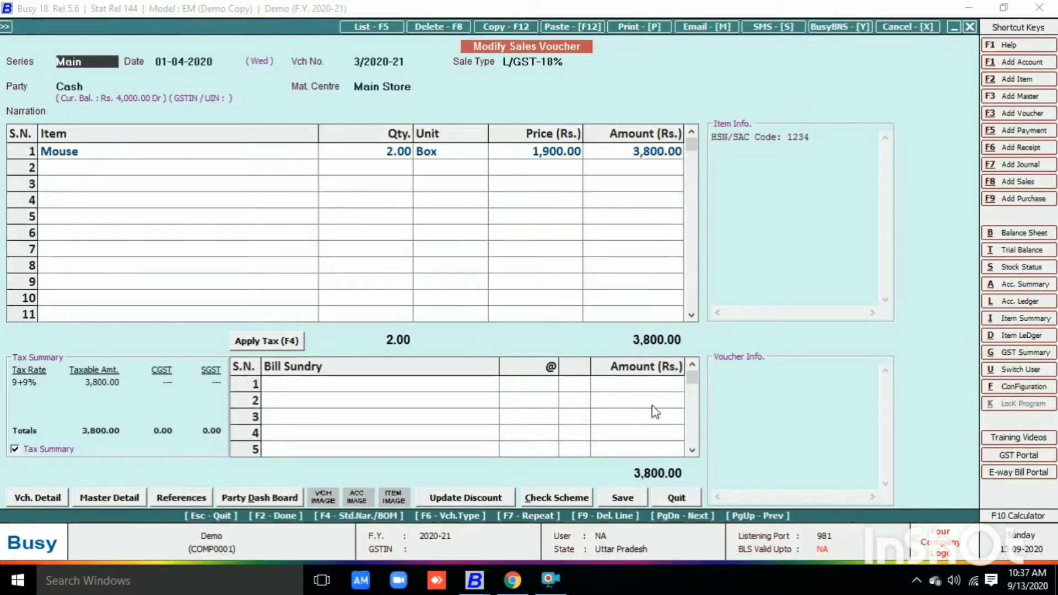
Step: Preview the voucher's invoice in the STANDARD format, saving the default Sales Invoice configuration, and close the preview and voucher
key("alt+p")
key("Return")
key("Return")
key("Return")
key("Right")
key("Return")
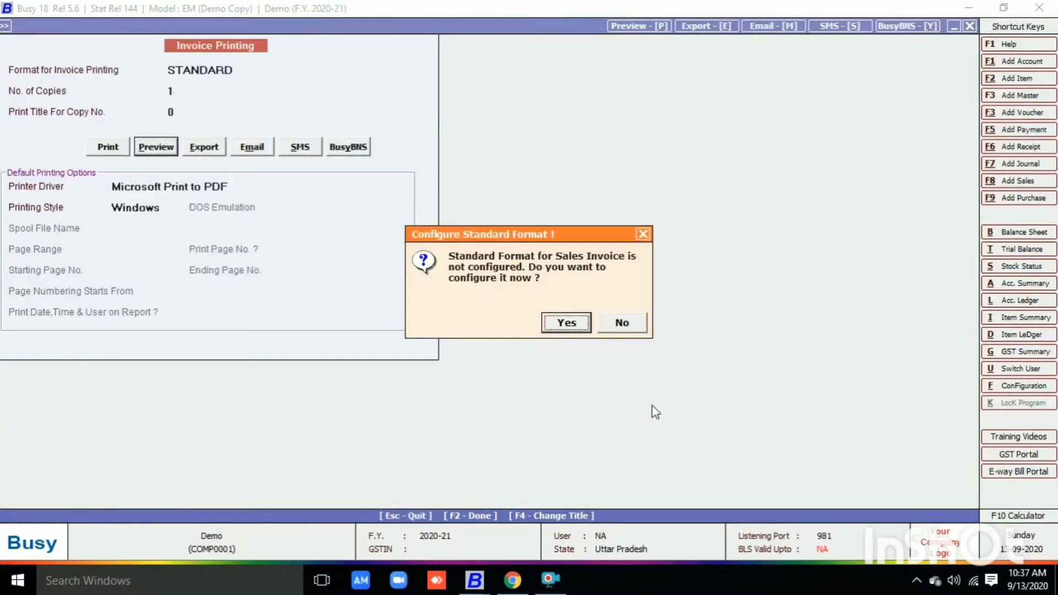
key("Return")
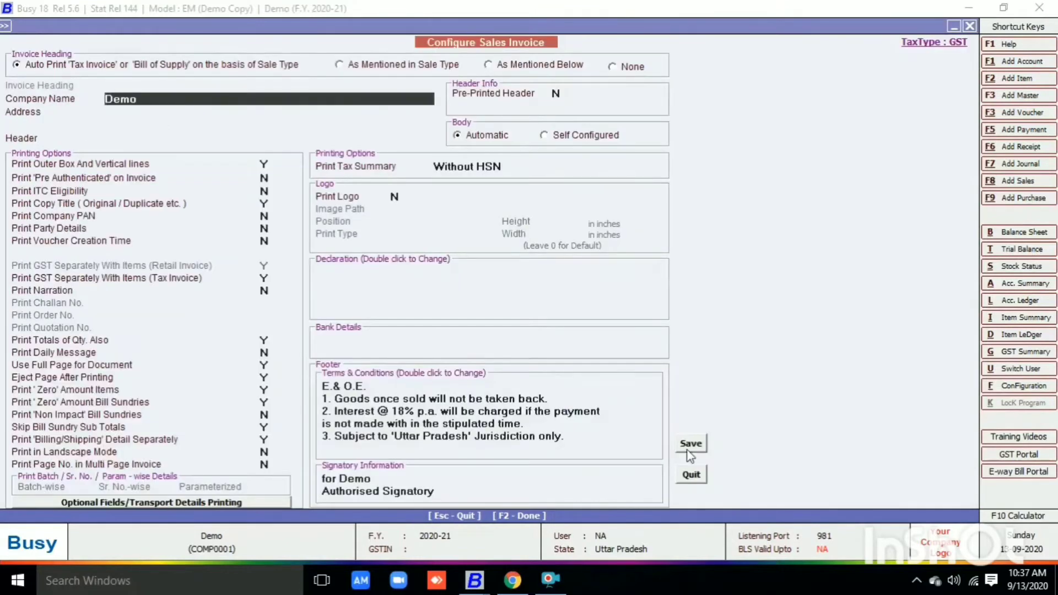
left_click(691, 444)
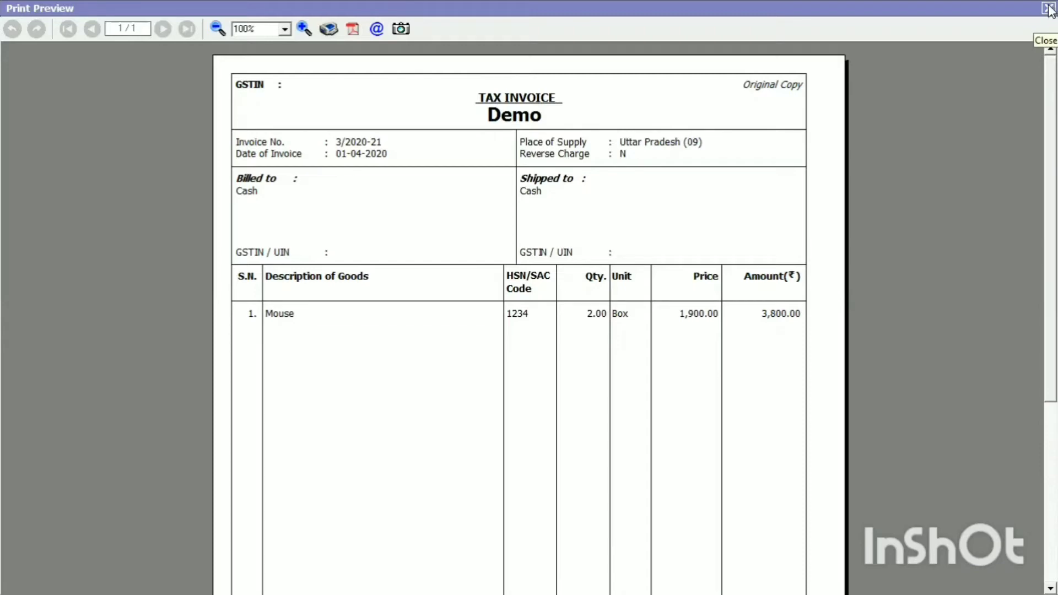
left_click(1050, 9)
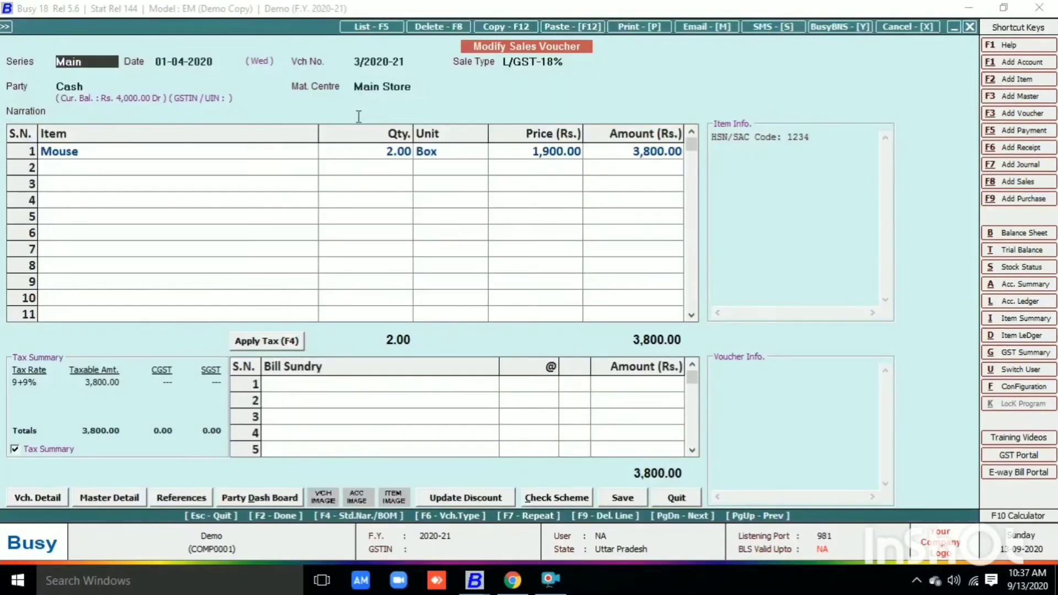
key("Escape")
key("Return")
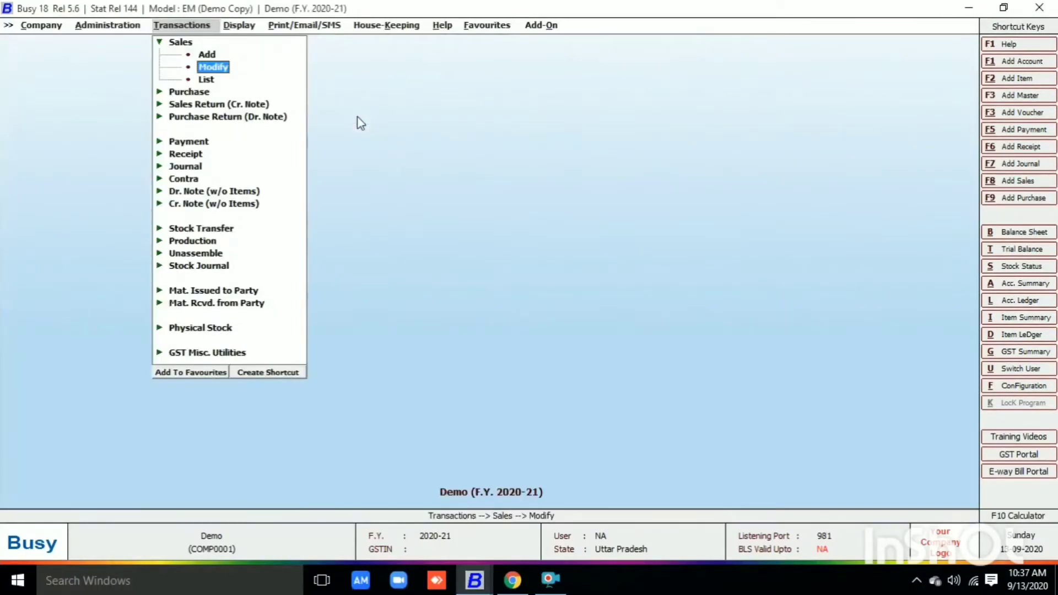
Step: Open the item master of Mouse for modification
key("Left")
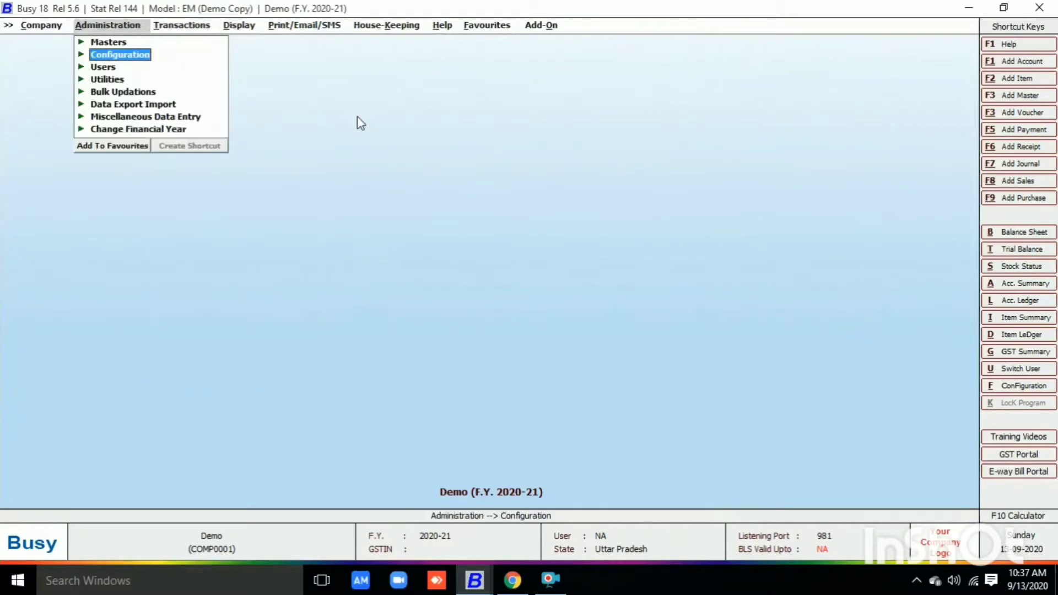
key("Up")
key("Return")
key("Down")
key("Down")
key("Return")
key("Down")
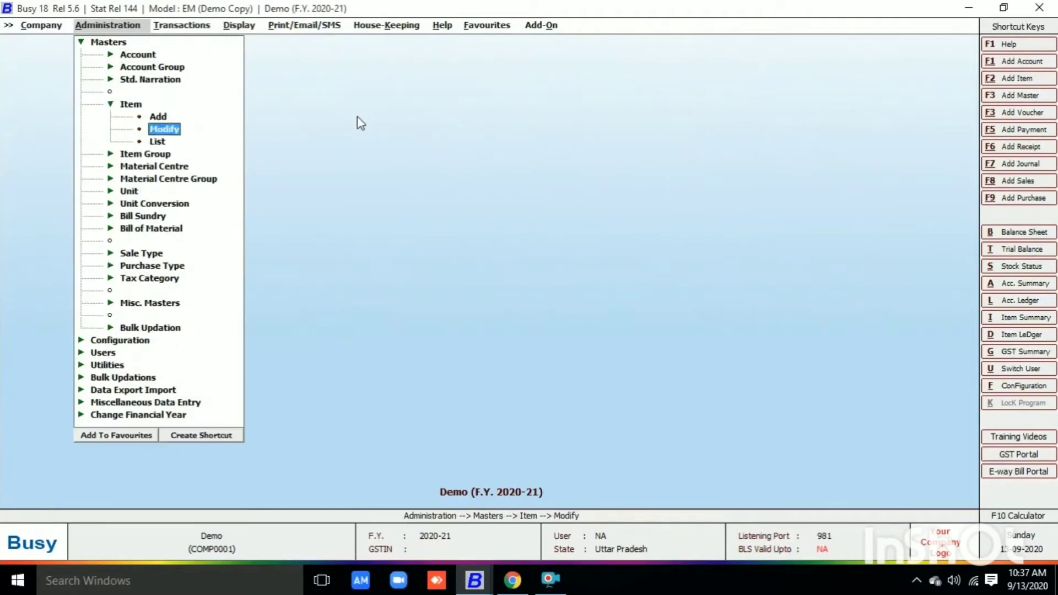
key("Return")
key("Down")
key("Down")
key("Down")
key("Down")
key("Down")
key("Return")
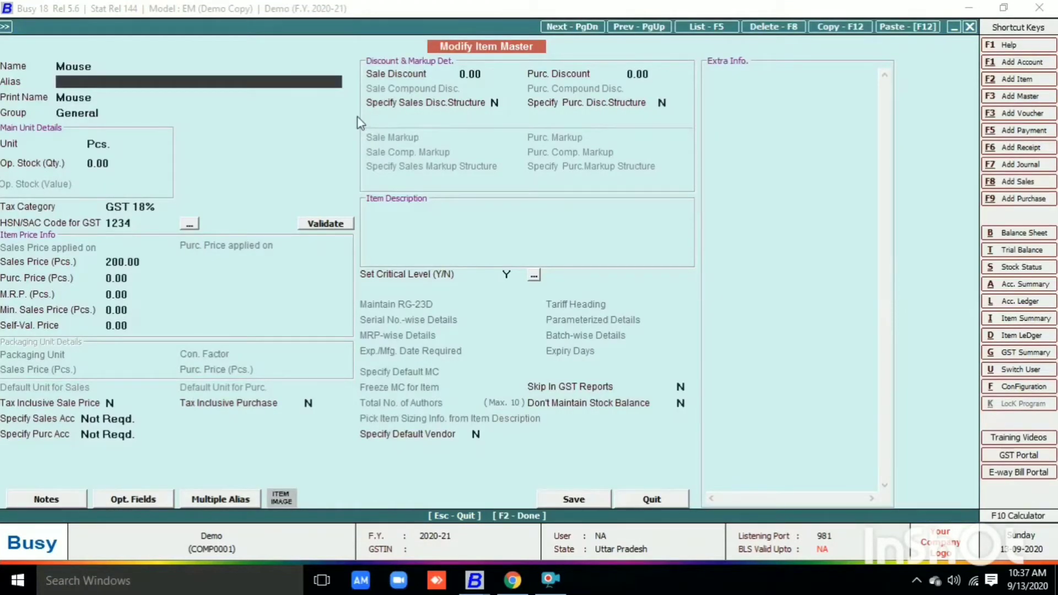
Step: Set the Mouse item's alias to 12345, save the item master and leave the Masters list
type("12345")
key("Return")
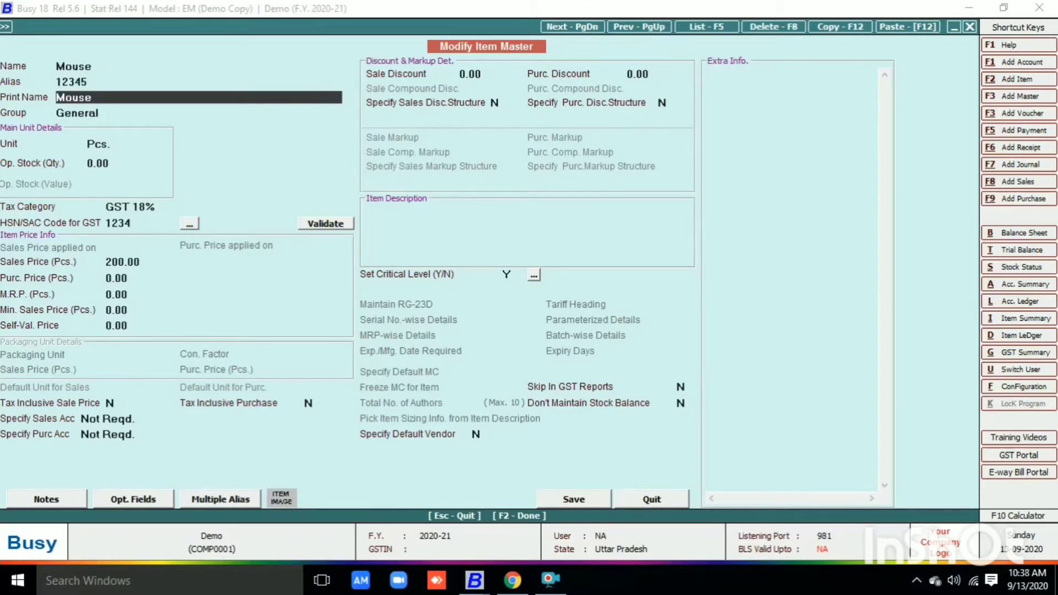
left_click(591, 505)
key("Escape")
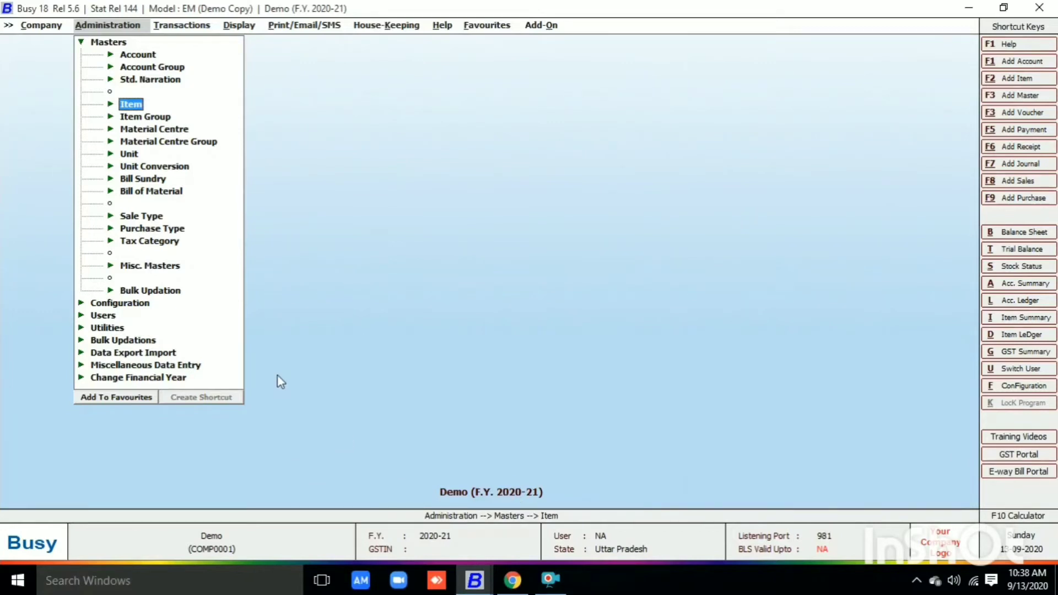
key("Escape")
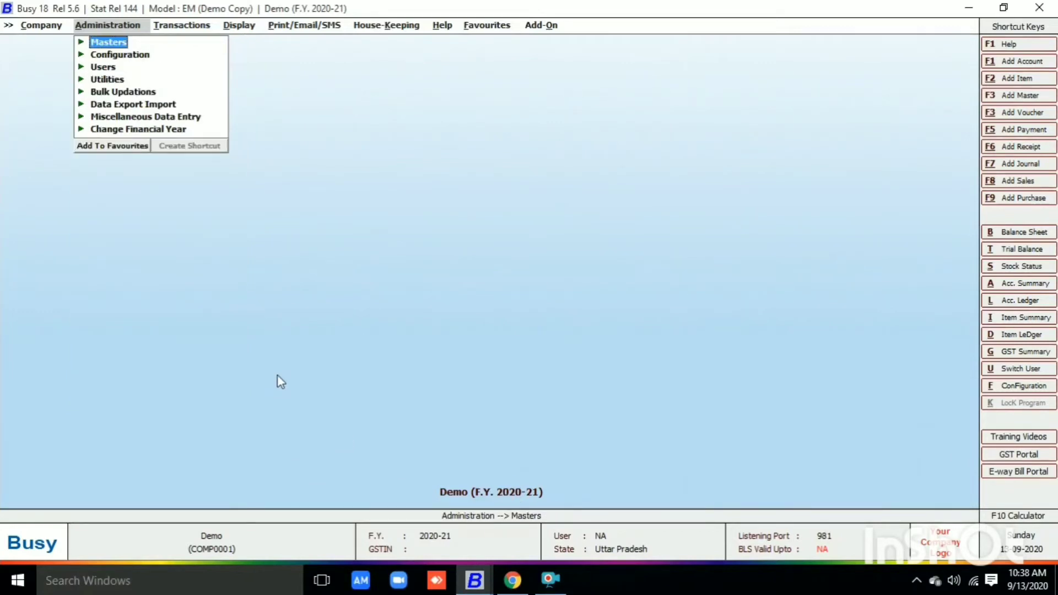
Step: Open the standard document printing configuration for Sales Invoice and change its body to Self Configured
left_click(147, 55)
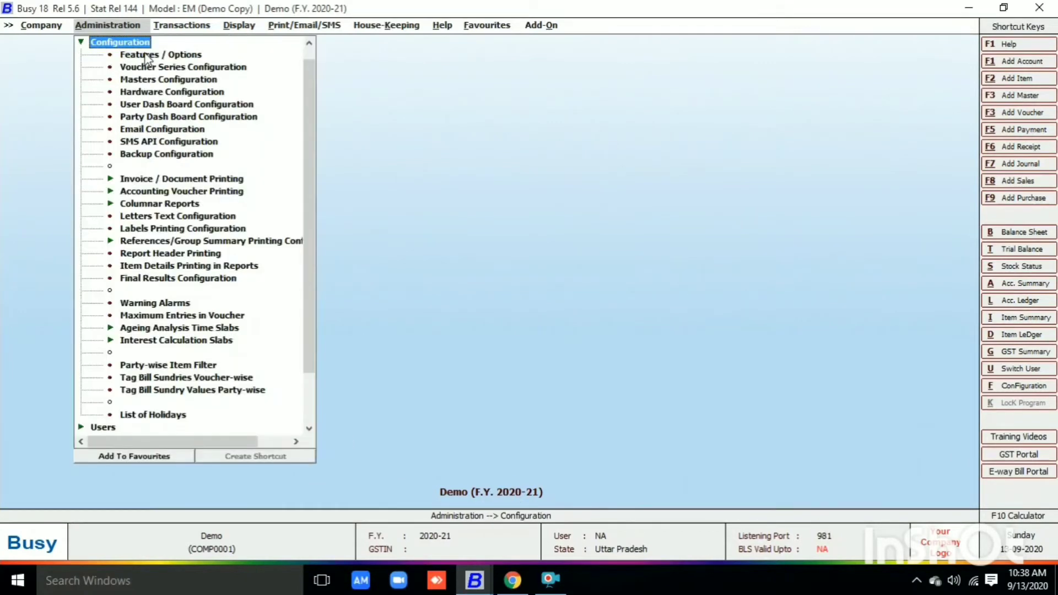
left_click(155, 180)
key("Down")
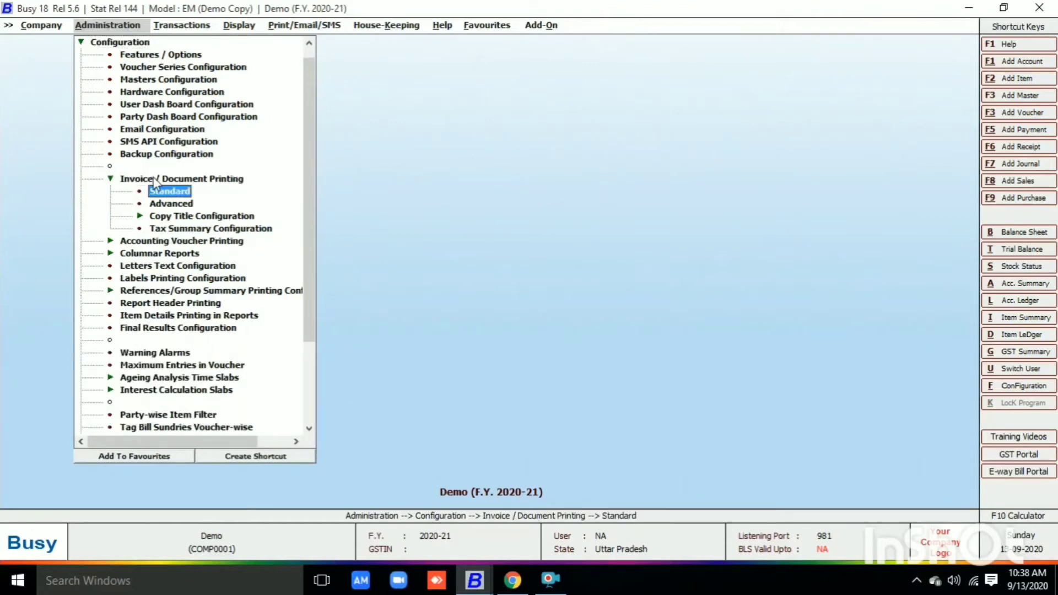
key("Return")
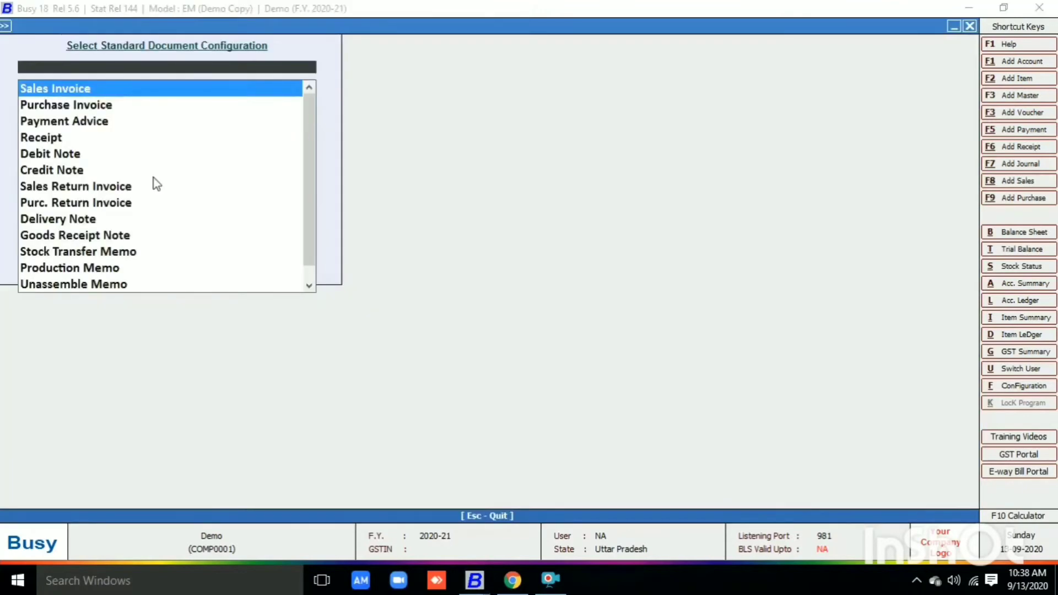
key("Return")
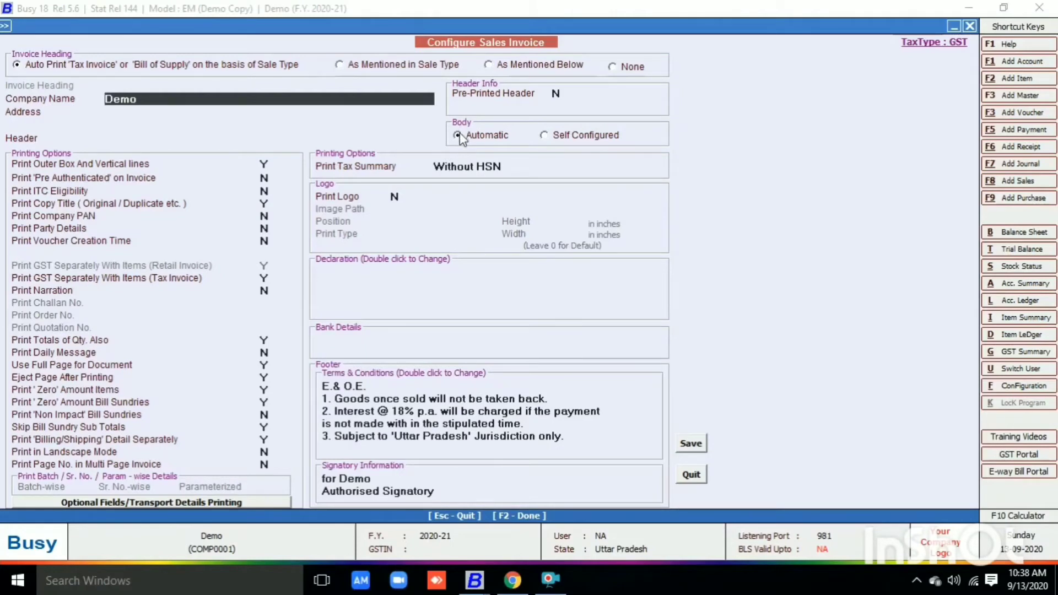
left_click(545, 136)
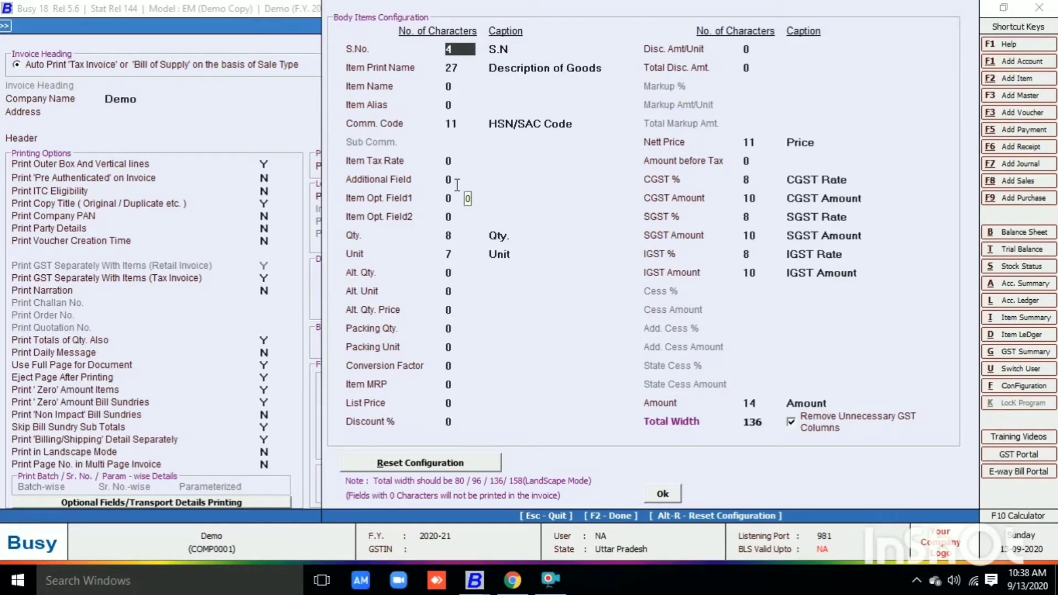
Step: Set the number of characters to 0 for CGST, SGST and IGST, both percentage and amount, in the body items configuration
left_click(459, 103)
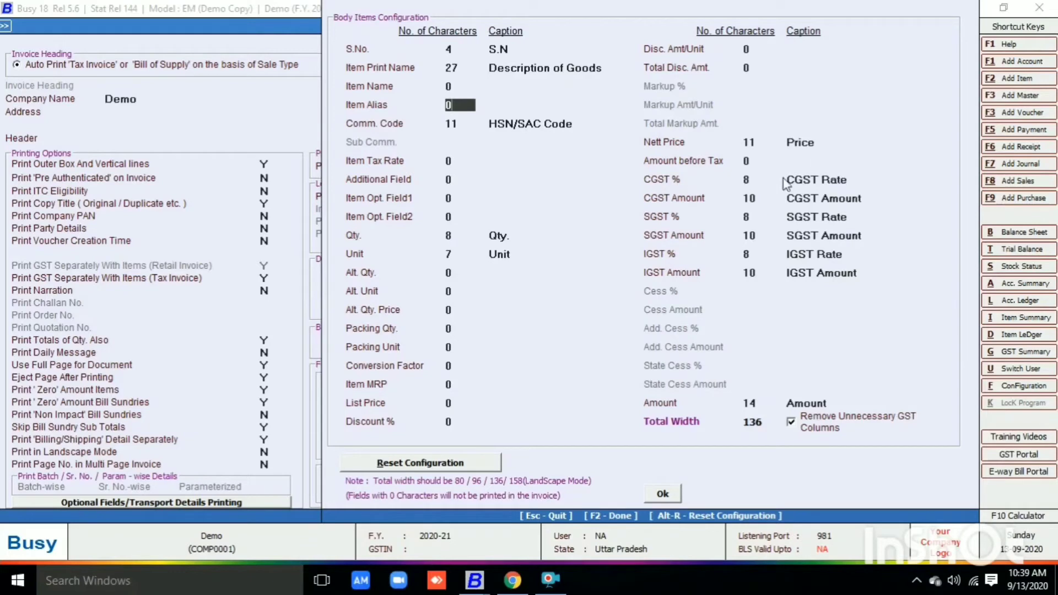
left_click(756, 179)
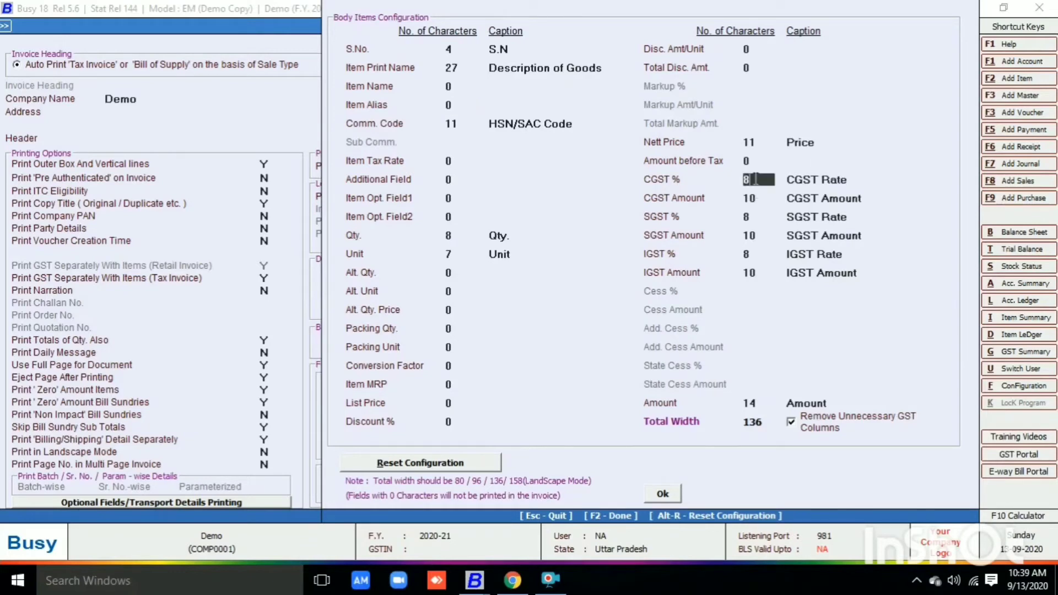
type("0")
key("Return")
type("0")
key("Return")
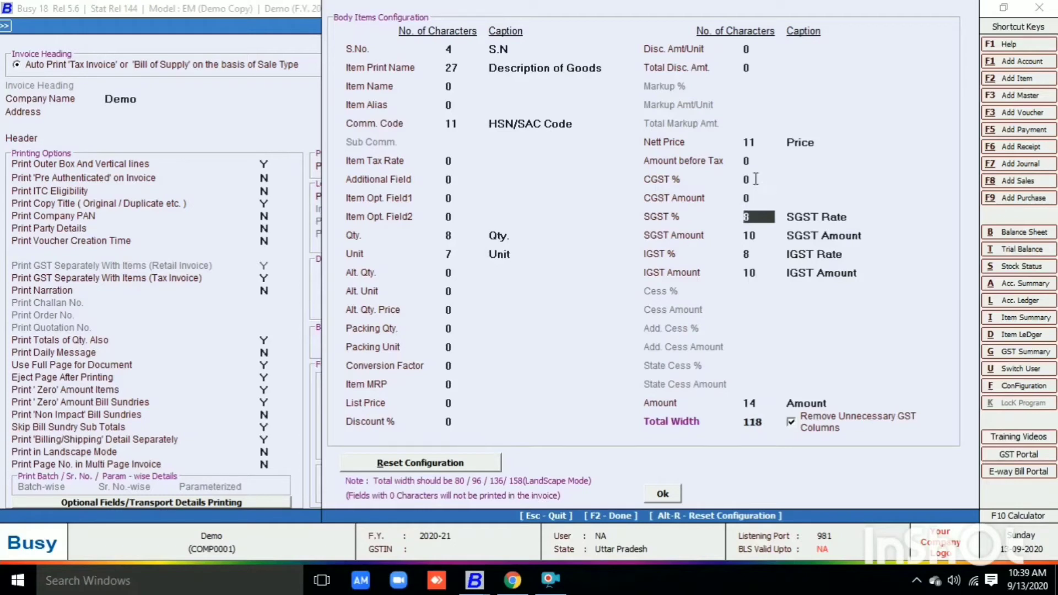
type("0")
key("Return")
type("0")
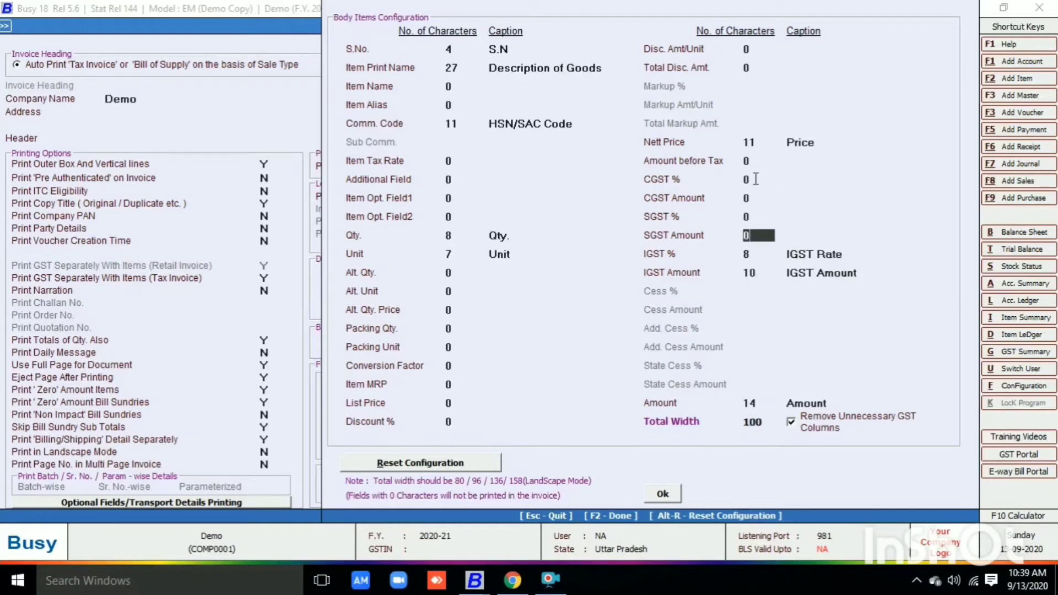
key("Return")
type("0")
key("Return")
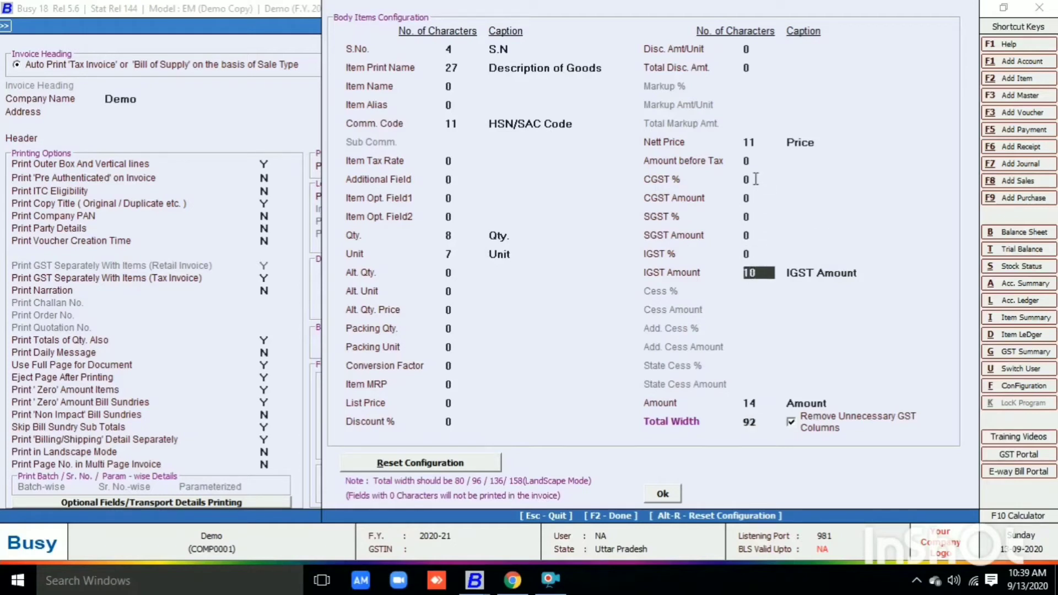
type("0")
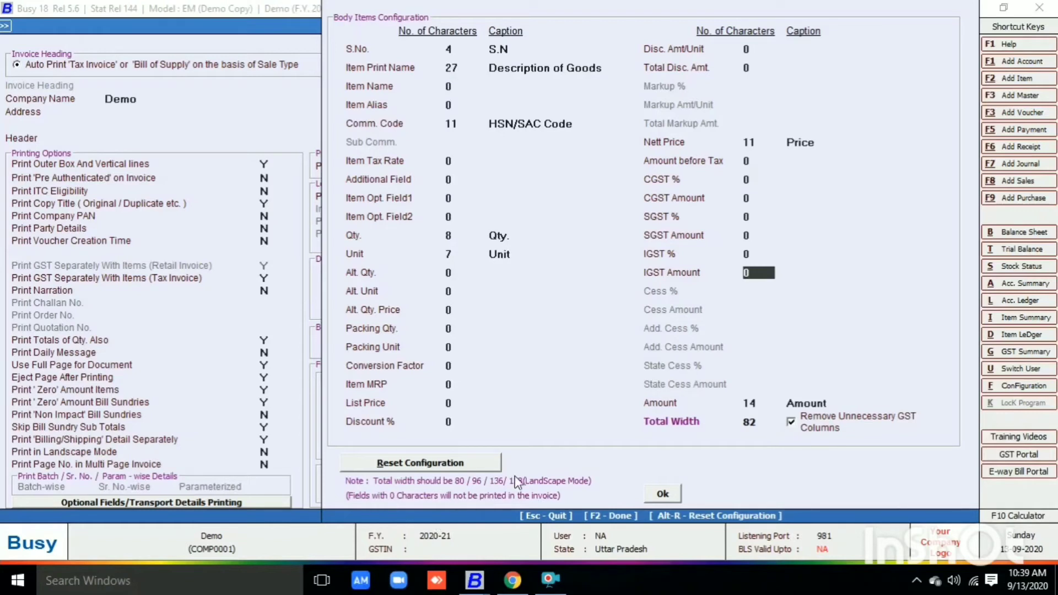
Step: Set the Item Alias column to 10 characters and the Item Print Name column to 31 characters
left_click(458, 104)
type("10")
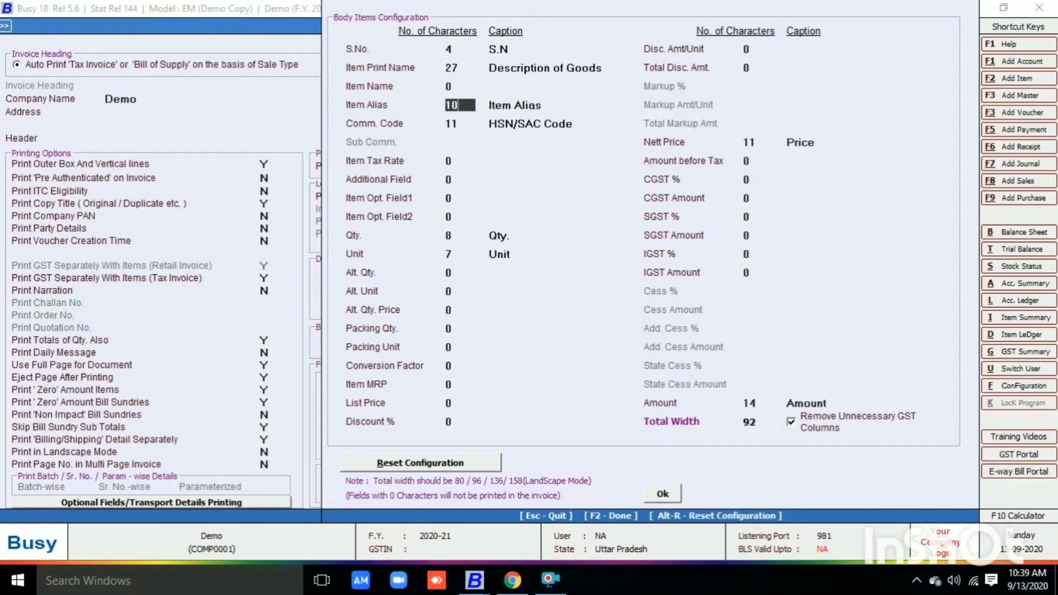
key("Return")
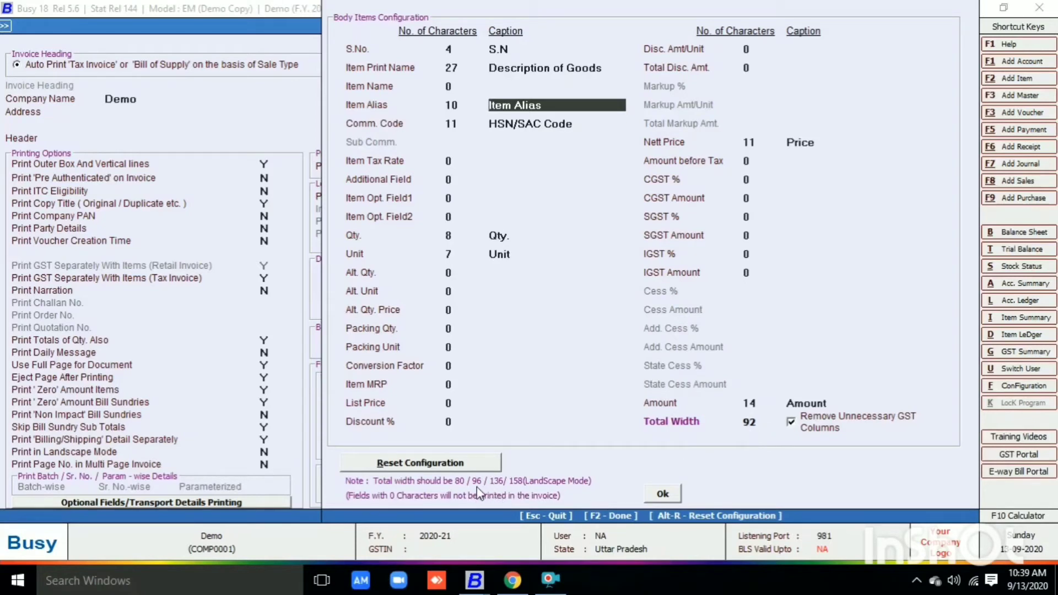
left_click(459, 65)
key("BackSpace")
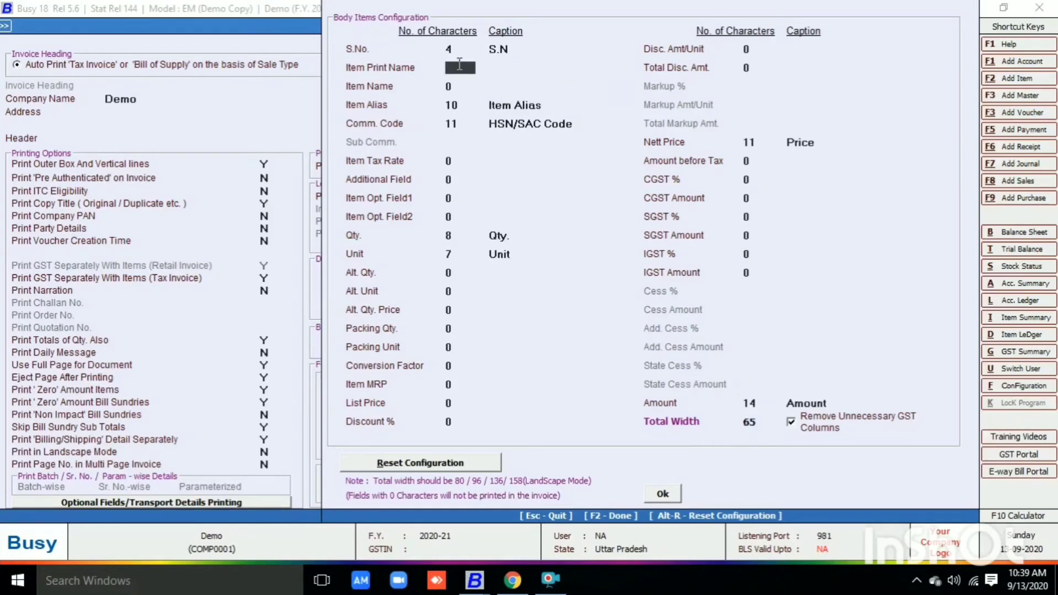
type("31")
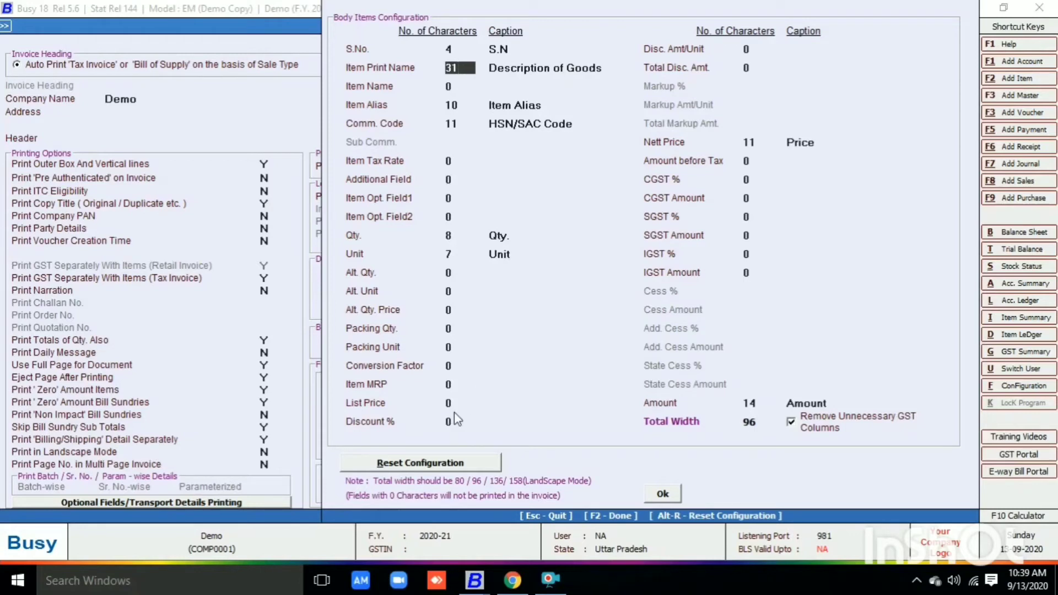
Step: Accept the body items configuration, save the Sales Invoice configuration and leave the document selection list
left_click(757, 69)
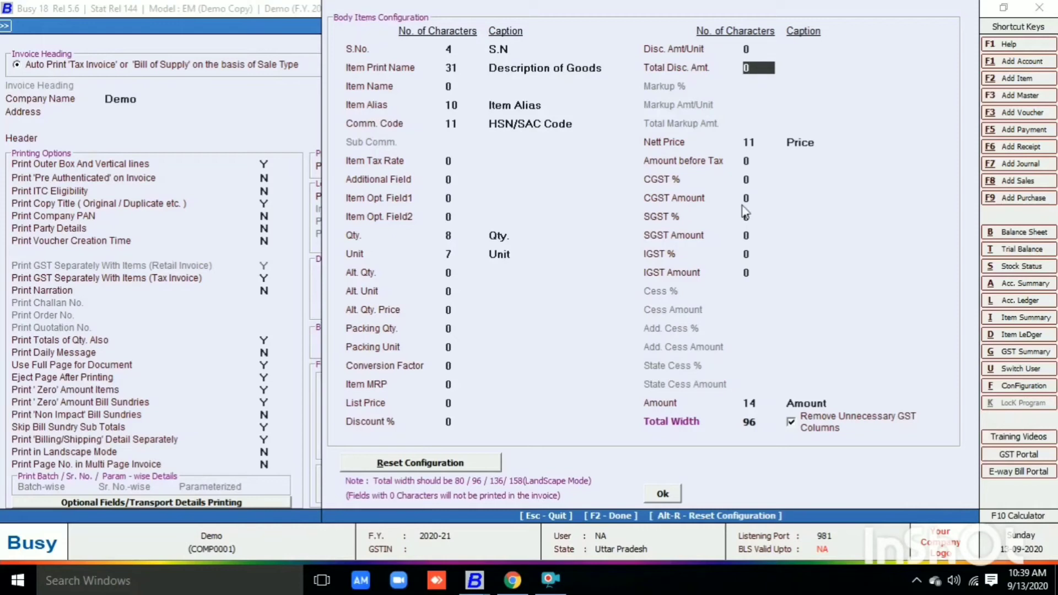
left_click(668, 489)
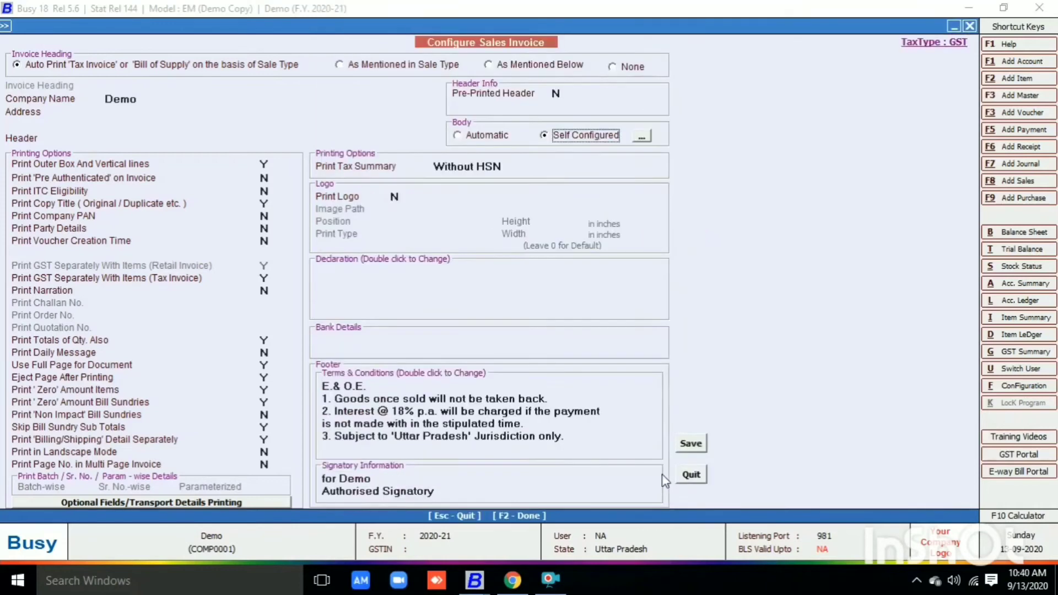
left_click(694, 444)
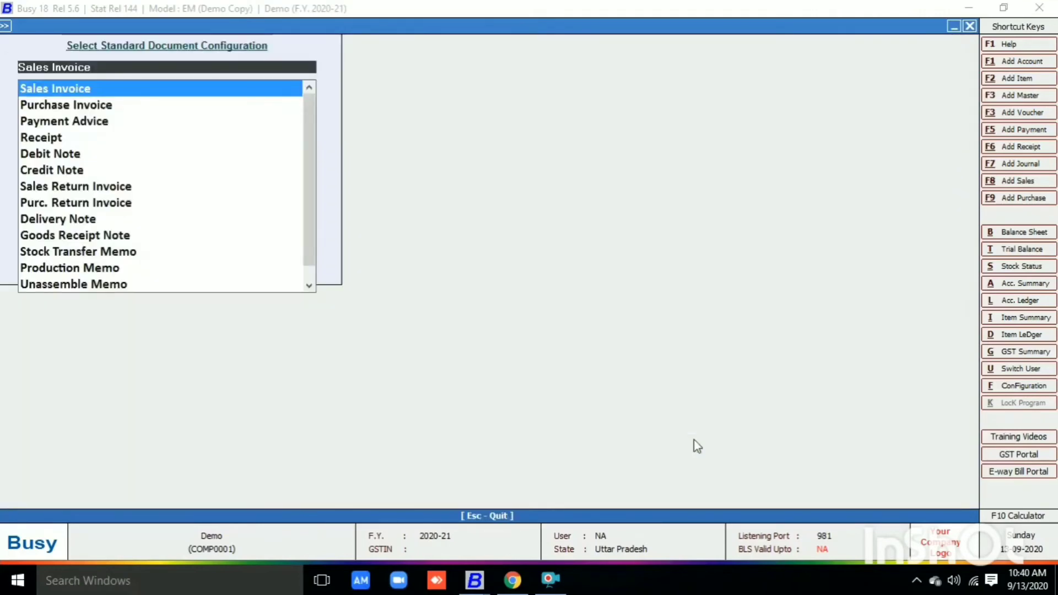
key("Escape")
Step: Reopen the Cash sales voucher dated 01-04-2020 for modification
key("alt+t")
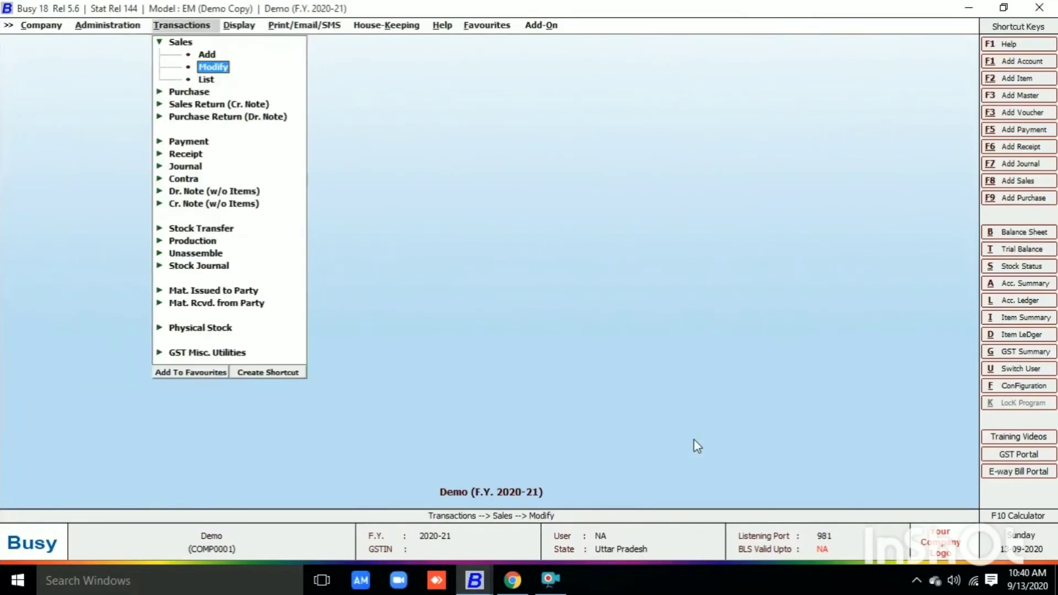
key("Return")
key("Return")
key("Return")
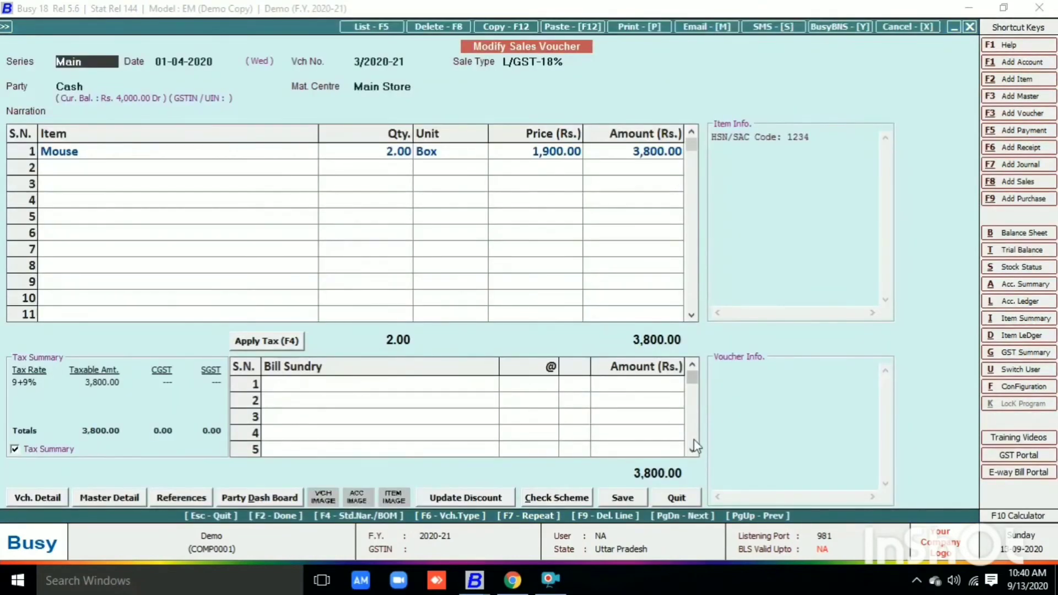
Step: Preview one copy of the sales invoice in the STANDARD format to check the Item Alias column
key("alt+p")
key("Return")
key("Return")
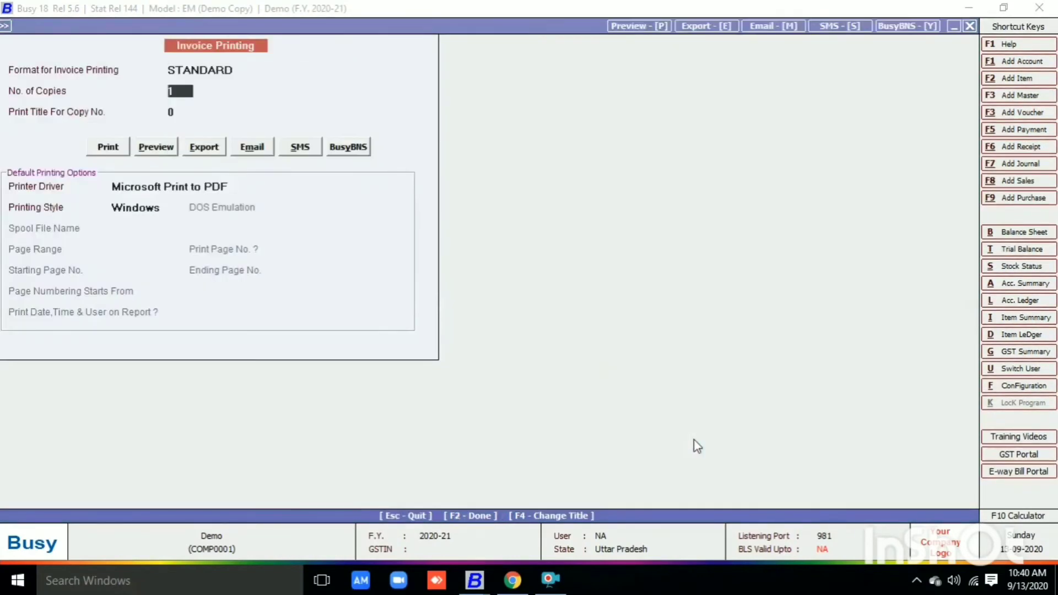
key("Return")
key("Return")
key("Right")
key("Return")
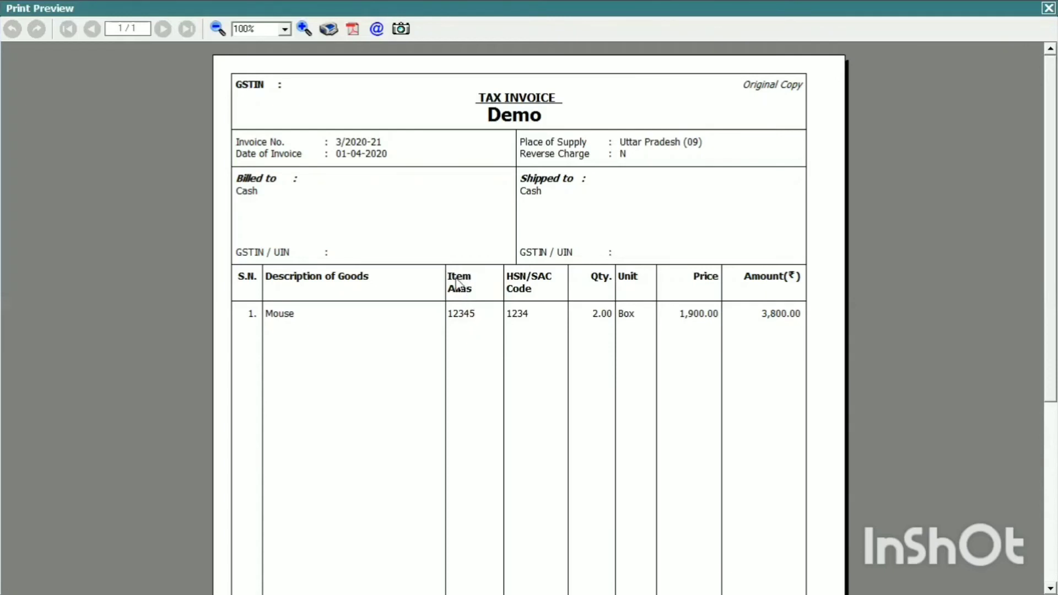
Step: Close the print preview of the invoice and leave the sales voucher
left_click(1048, 8)
key("Escape")
key("Return")
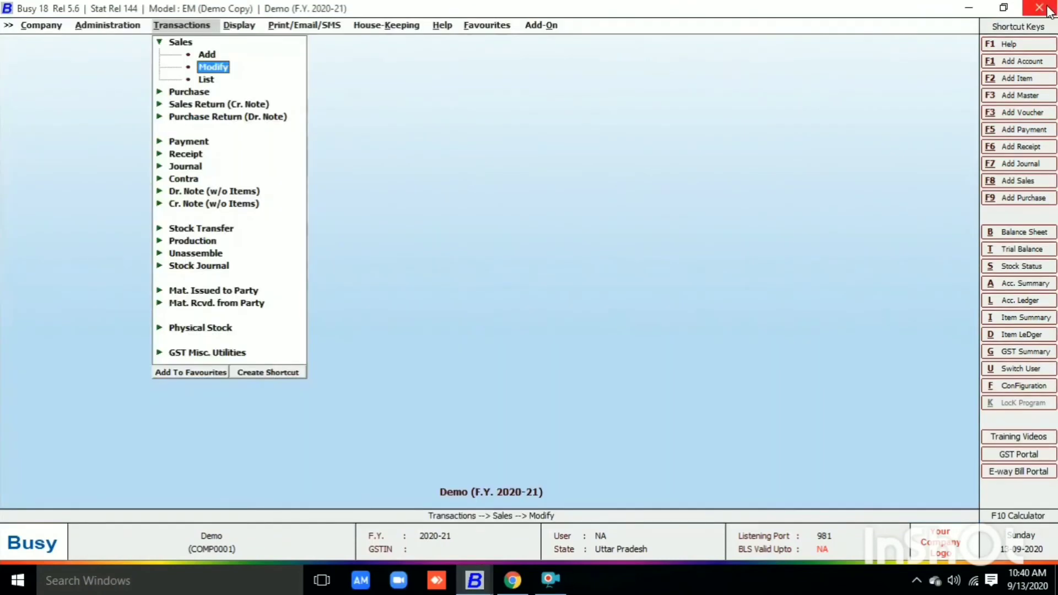
Step: Open the standard invoice printing configuration for the Sales Invoice
key("Left")
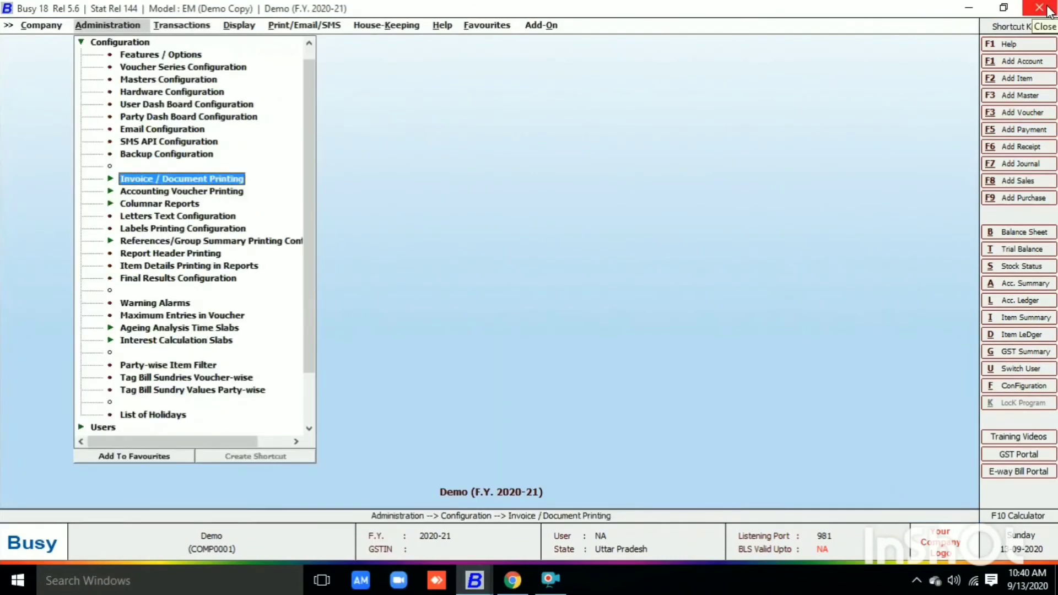
key("Left")
key("Right")
key("Down")
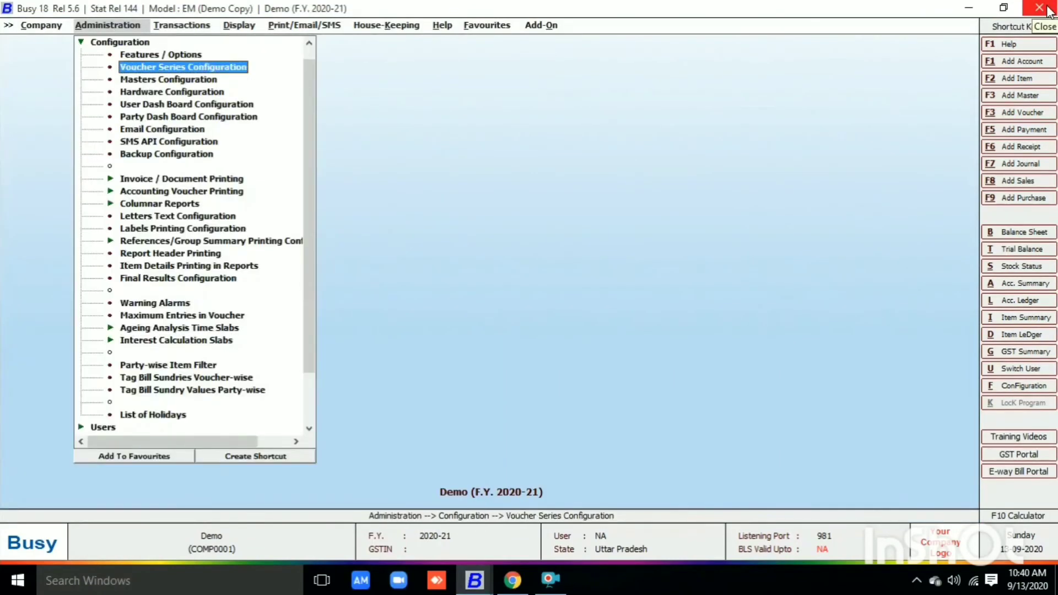
key("Down")
key("Down")
key("Down")
key("Down")
key("Down")
key("Down")
key("Down")
key("Down")
key("Right")
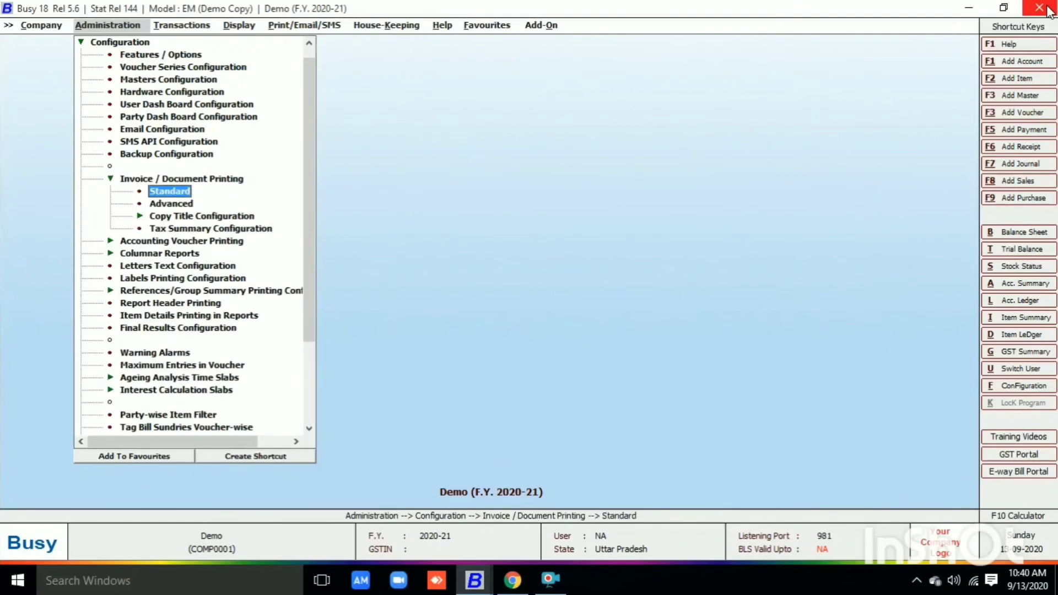
key("Return")
key("Return")
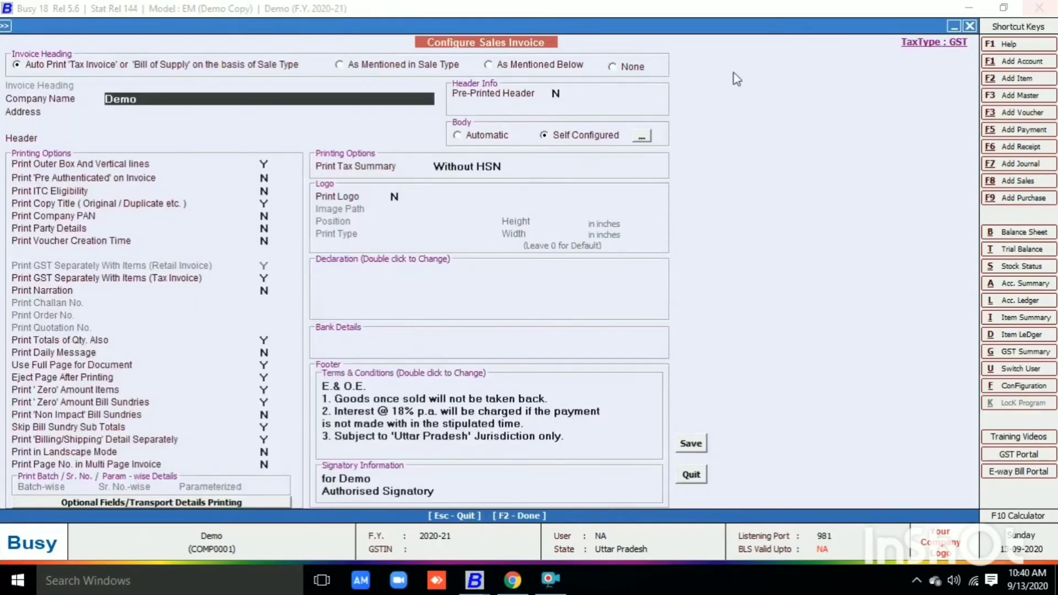
Step: Change the Item Alias column's caption to "Part No." in the self-configured body items of the sales invoice
left_click(641, 138)
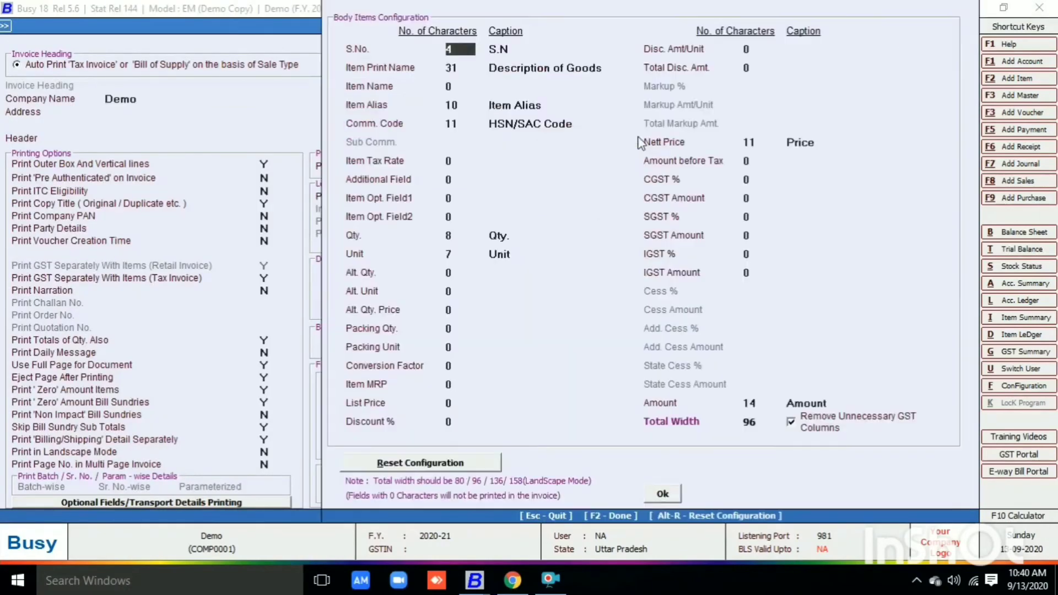
left_click(559, 105)
key("BackSpace")
key("BackSpace")
key("BackSpace")
key("BackSpace")
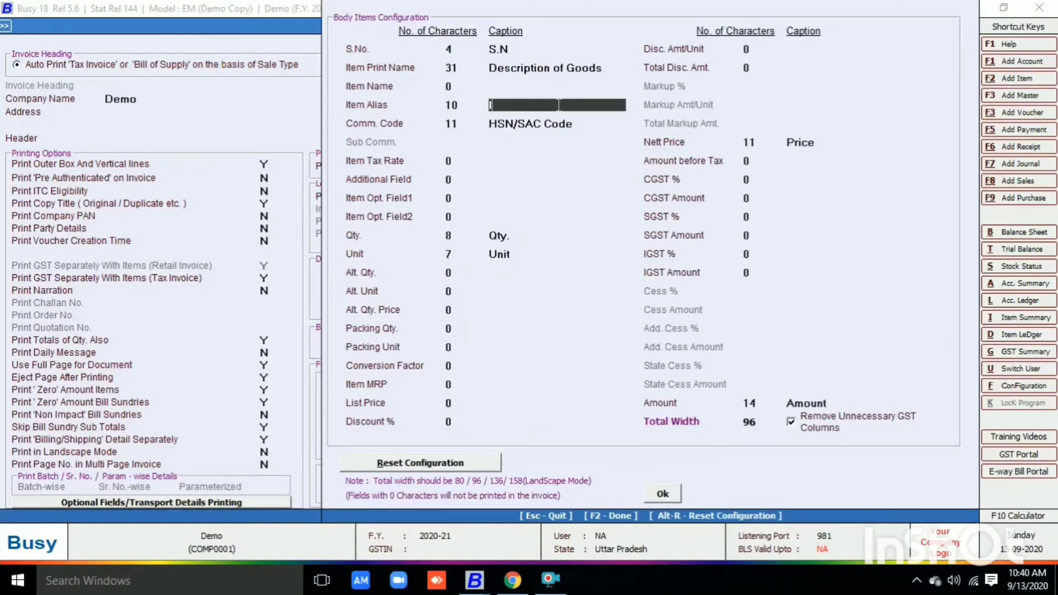
type("Part No.")
Step: Accept the new caption, save the Sales Invoice configuration and return to the main screen
left_click(662, 493)
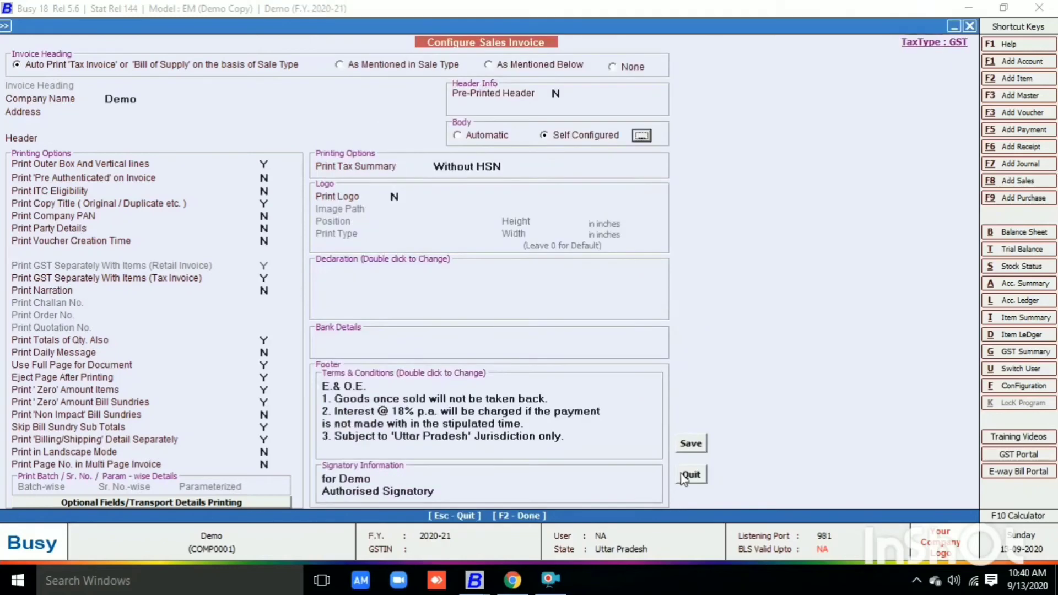
left_click(692, 443)
key("Escape")
Step: Open the Cash sales voucher 3/2020-21 dated 01-04-2020 for modification again
key("alt+t")
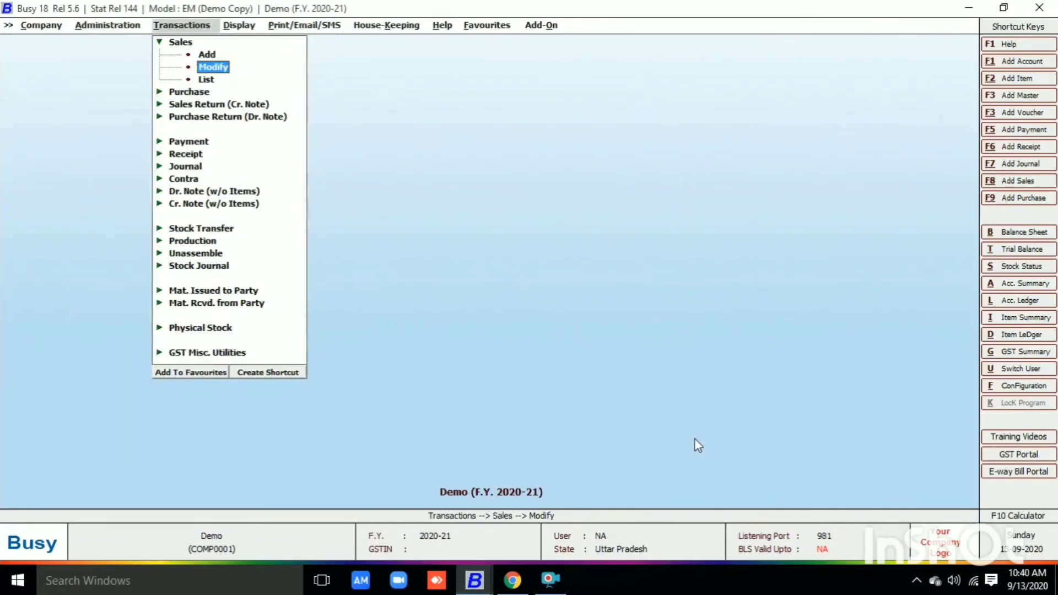
key("Return")
key("Return")
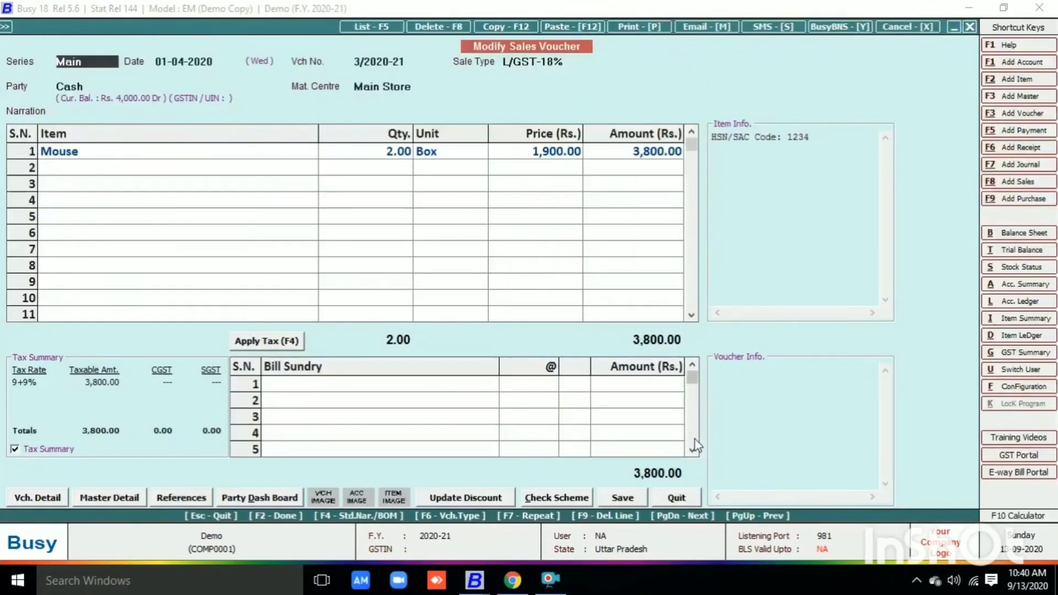
key("Return")
Step: Preview one copy of the sales invoice in the STANDARD format to check the alias column's heading, and close the preview
key("alt+p")
key("Return")
key("Return")
key("Return")
key("Return")
key("Right")
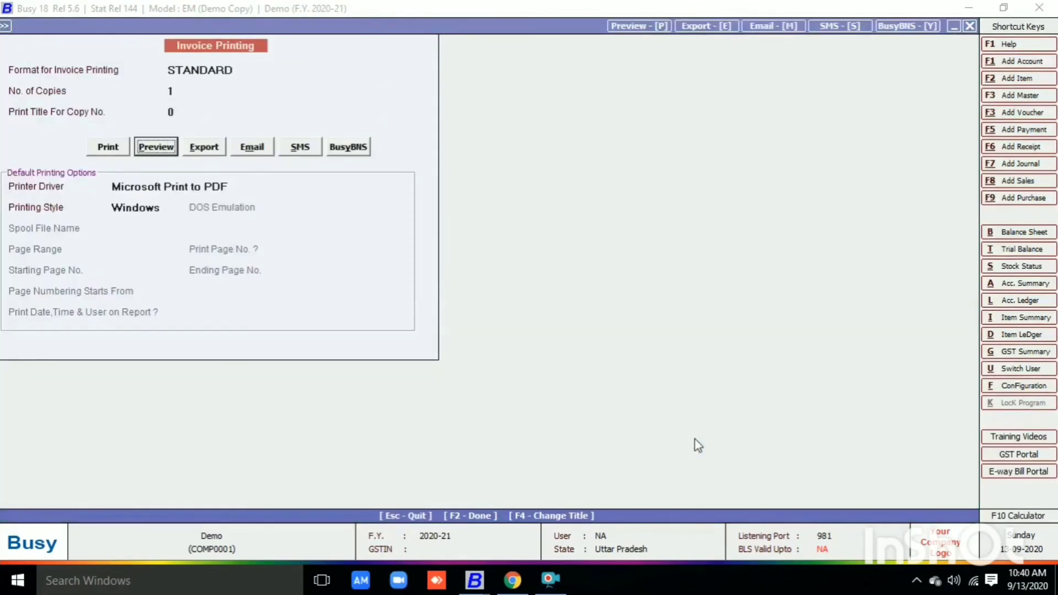
key("Return")
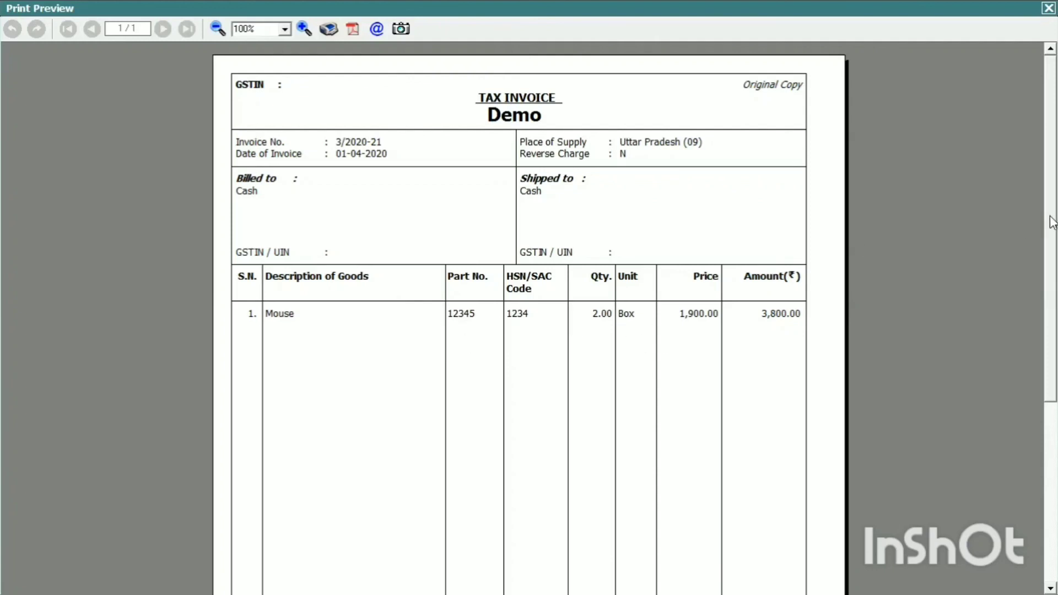
left_click_drag(1049, 223, 1051, 248)
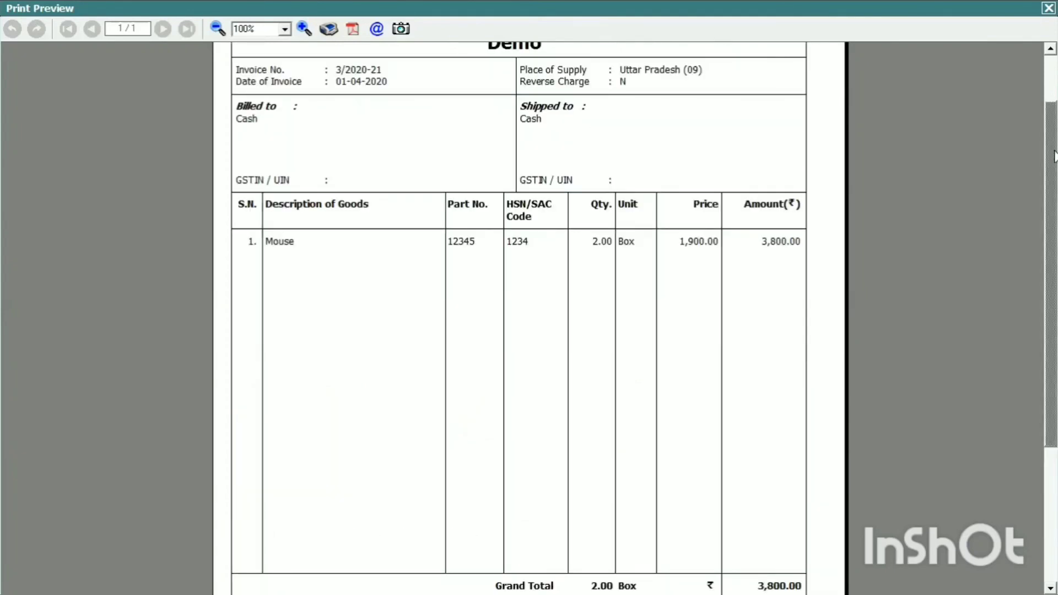
left_click(1048, 8)
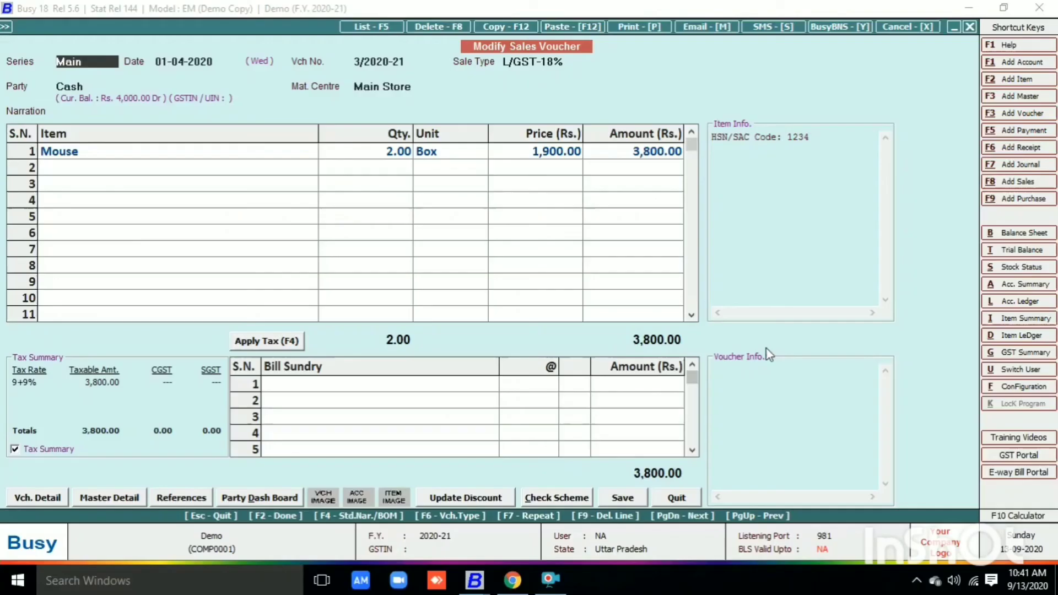
left_click(549, 579)
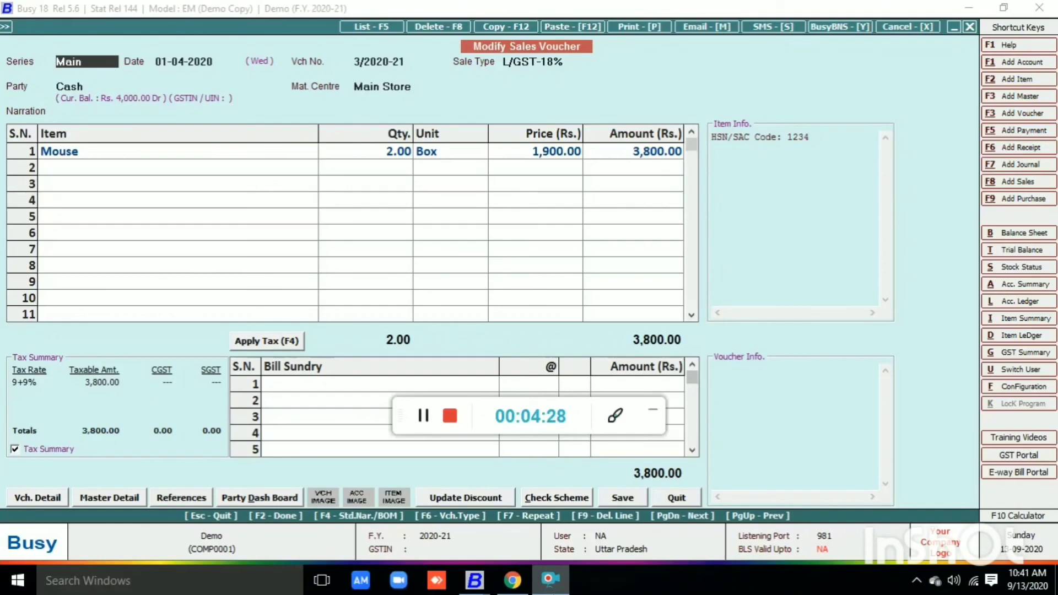